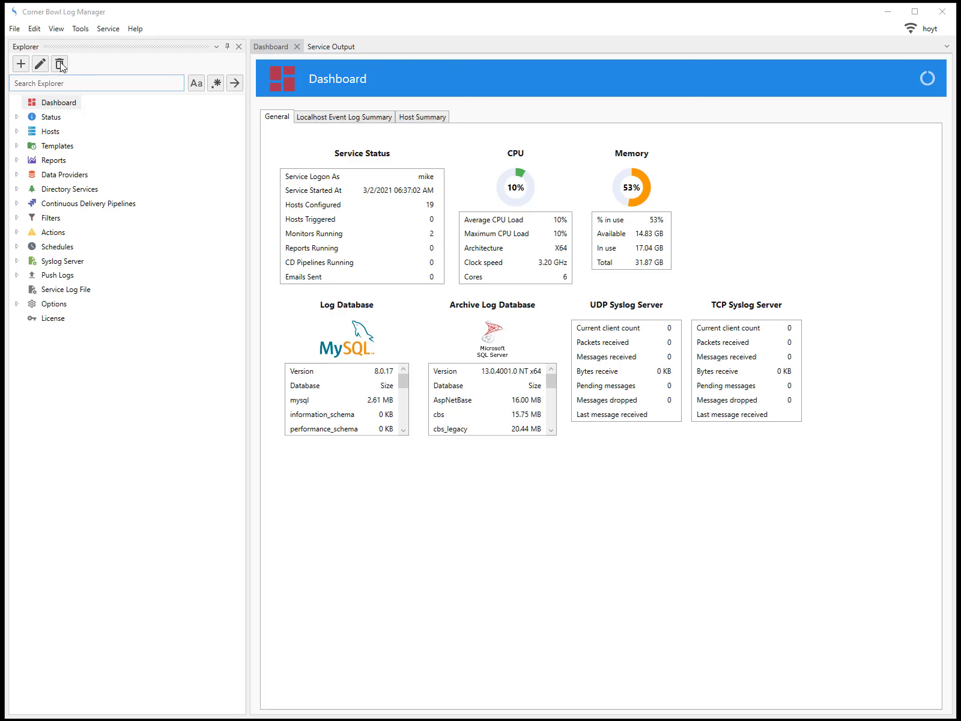
# Step: Create a new Log Backup template under Log Management with the Text Log sub type
pyautogui.click(15, 30)
pyautogui.click(15, 28)
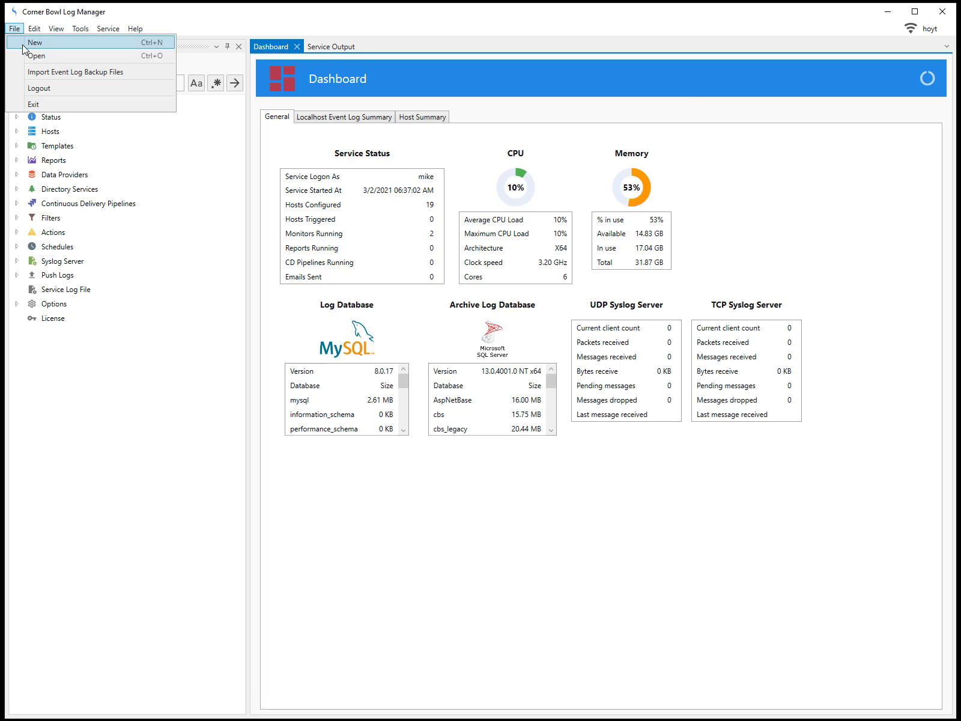
pyautogui.click(27, 39)
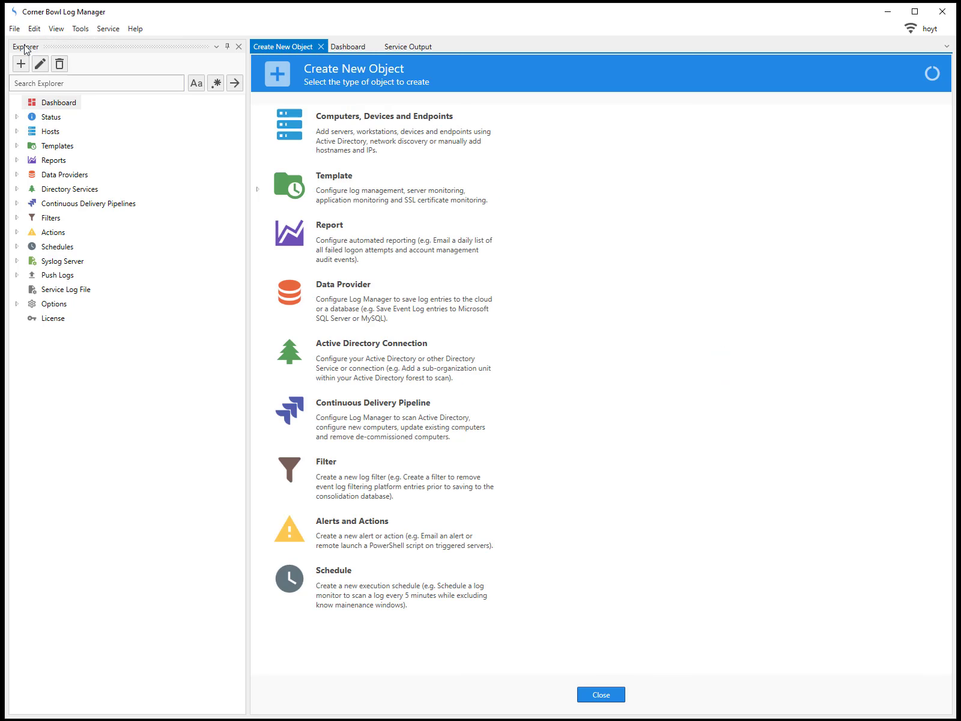
pyautogui.click(258, 189)
pyautogui.click(270, 240)
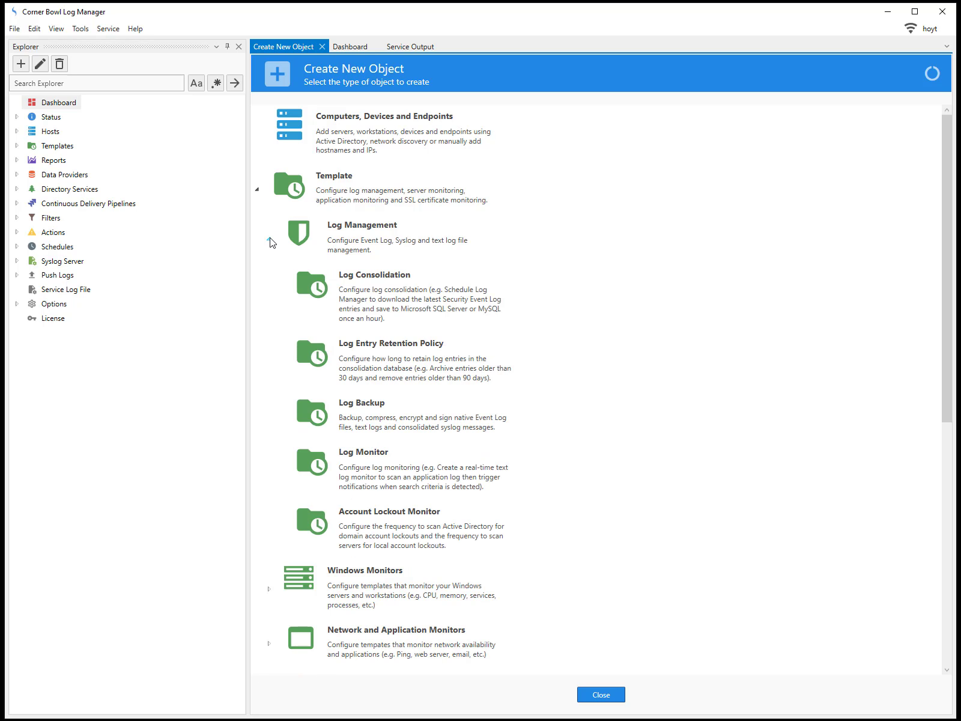
pyautogui.click(366, 423)
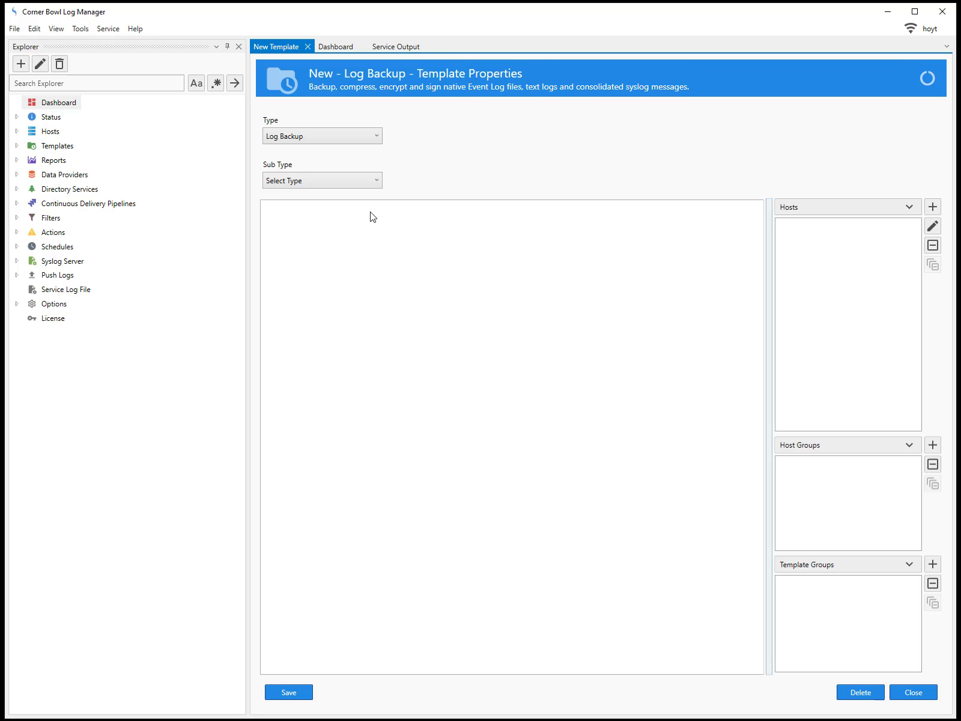
pyautogui.click(377, 179)
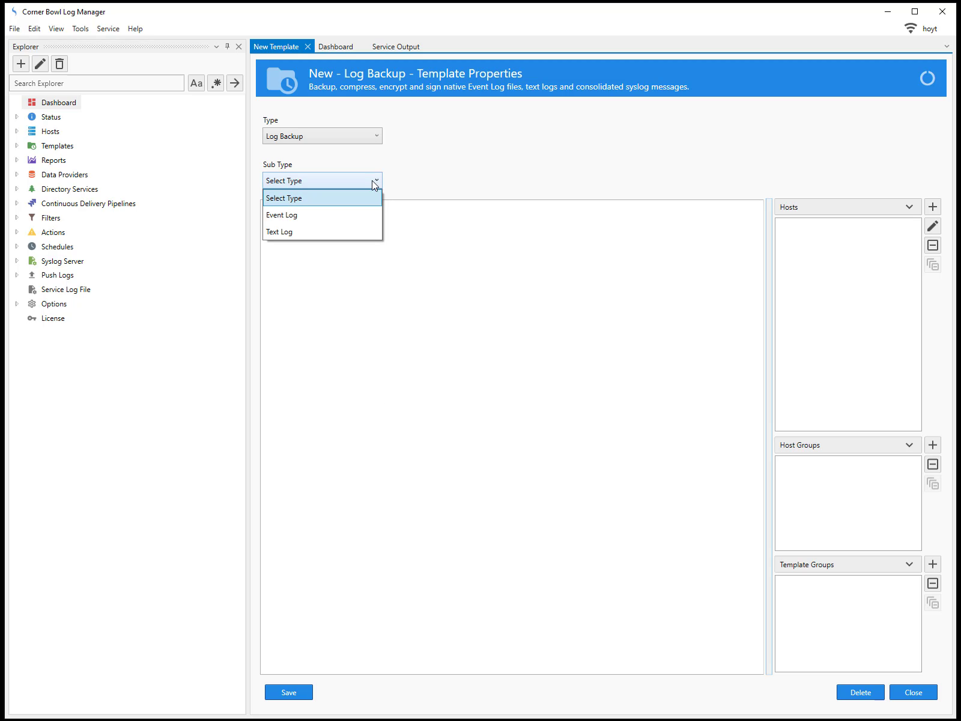
pyautogui.click(362, 232)
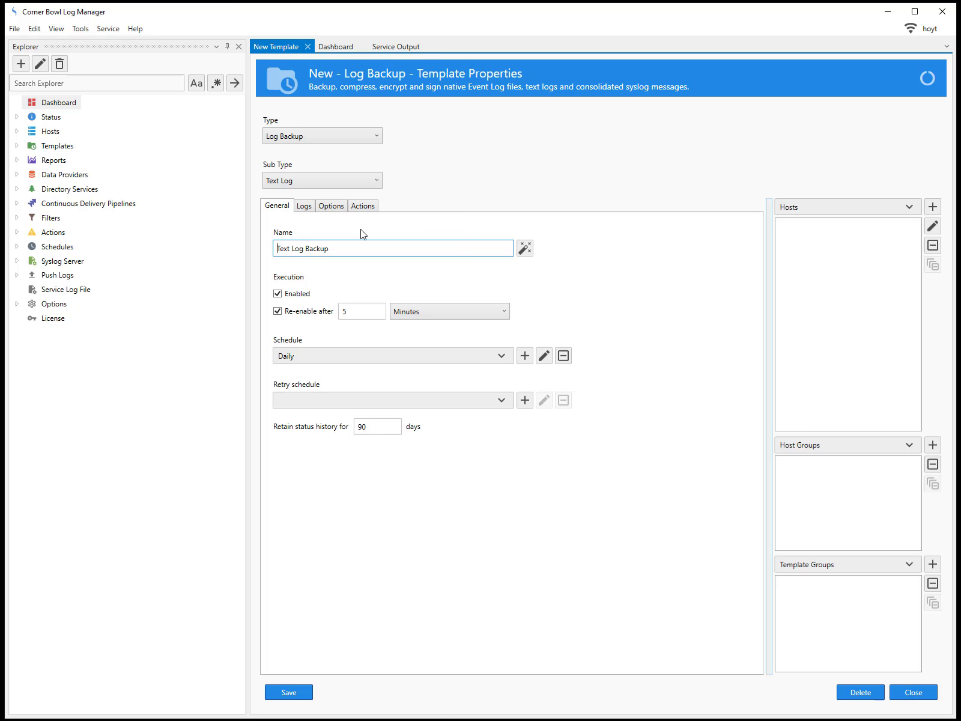
# Step: Name the template "Backup IIS Log Files"
pyautogui.moveTo(350, 248); pyautogui.dragTo(206, 244)
pyautogui.write('Backup IIS Log Files')
# Step: Select u_ex210130.log from the D: drive's Web_Logs\WebSite01\W3SVC8 folder as the basis for the log search criteria
pyautogui.click(304, 207)
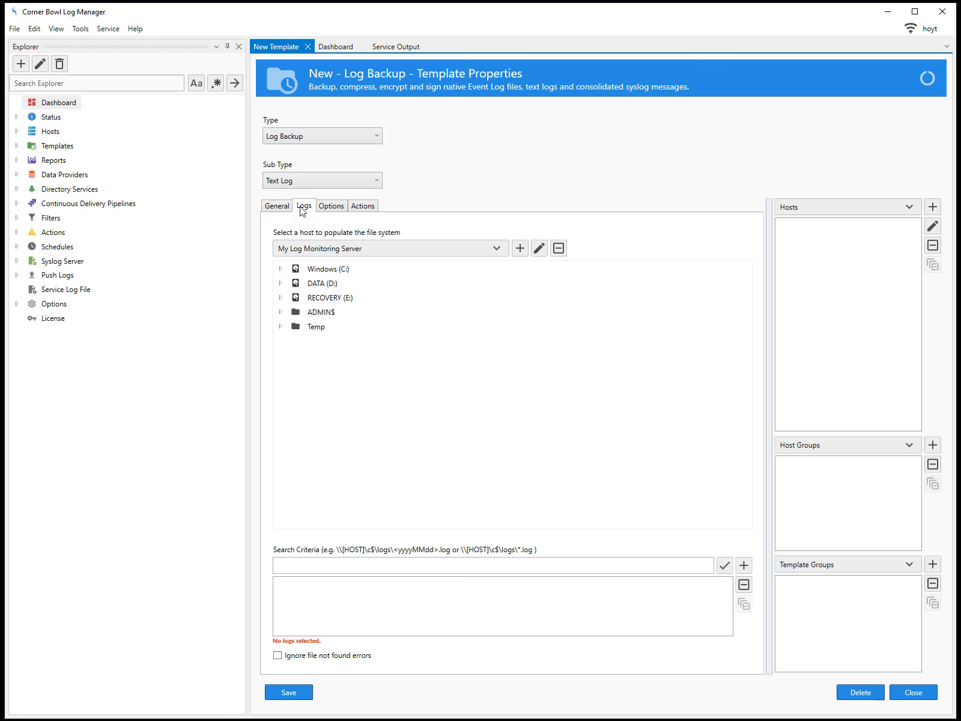
pyautogui.click(280, 283)
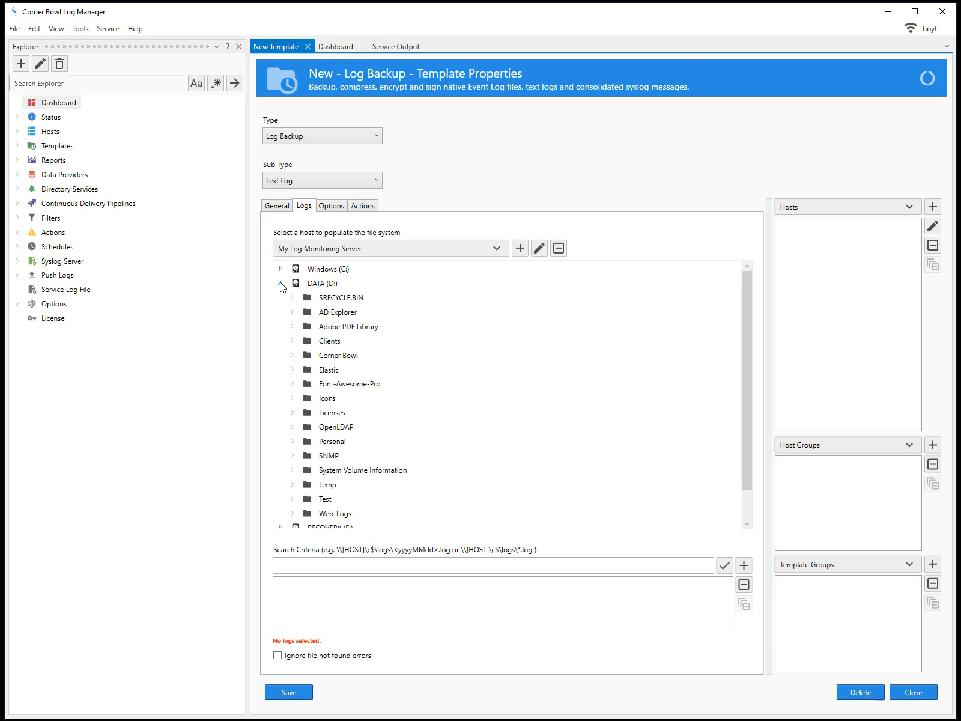
pyautogui.click(292, 513)
pyautogui.scroll(-3, 309, 500)
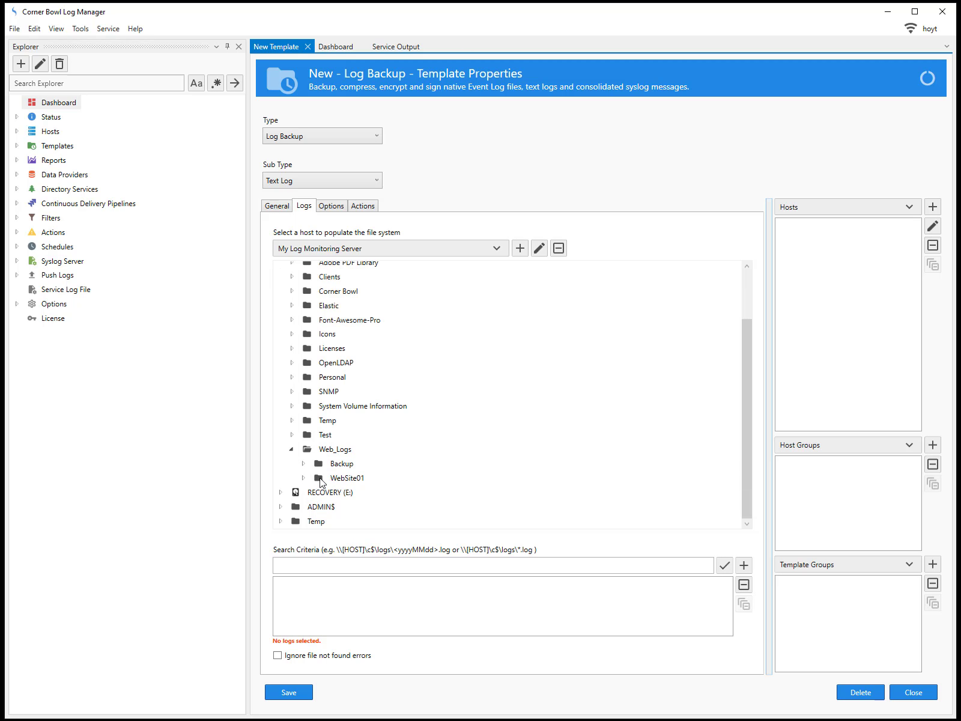
pyautogui.click(304, 479)
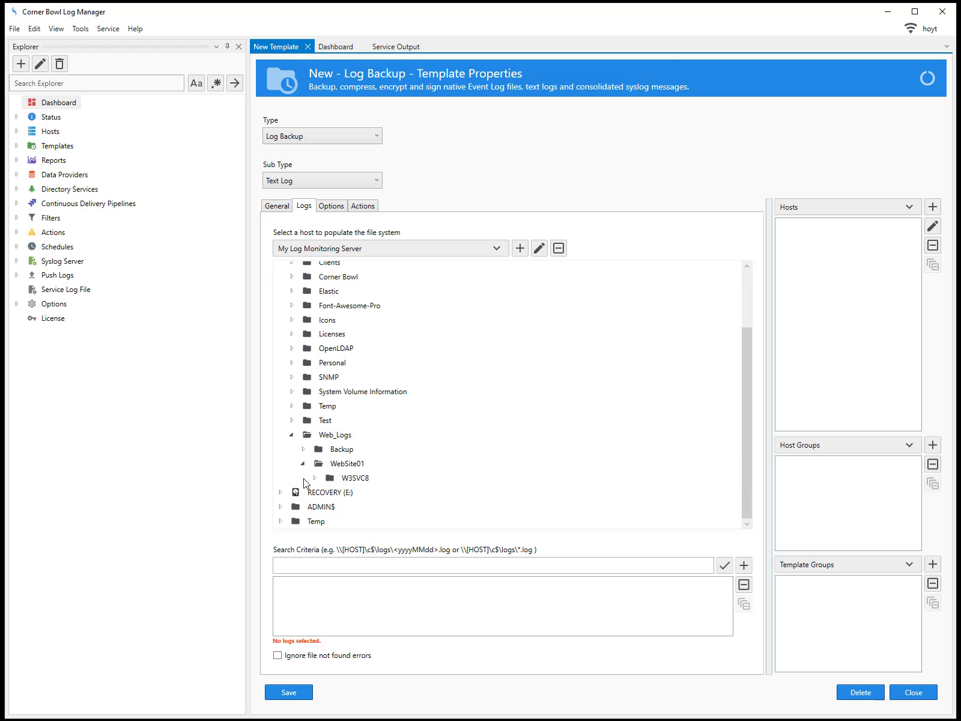
pyautogui.click(313, 479)
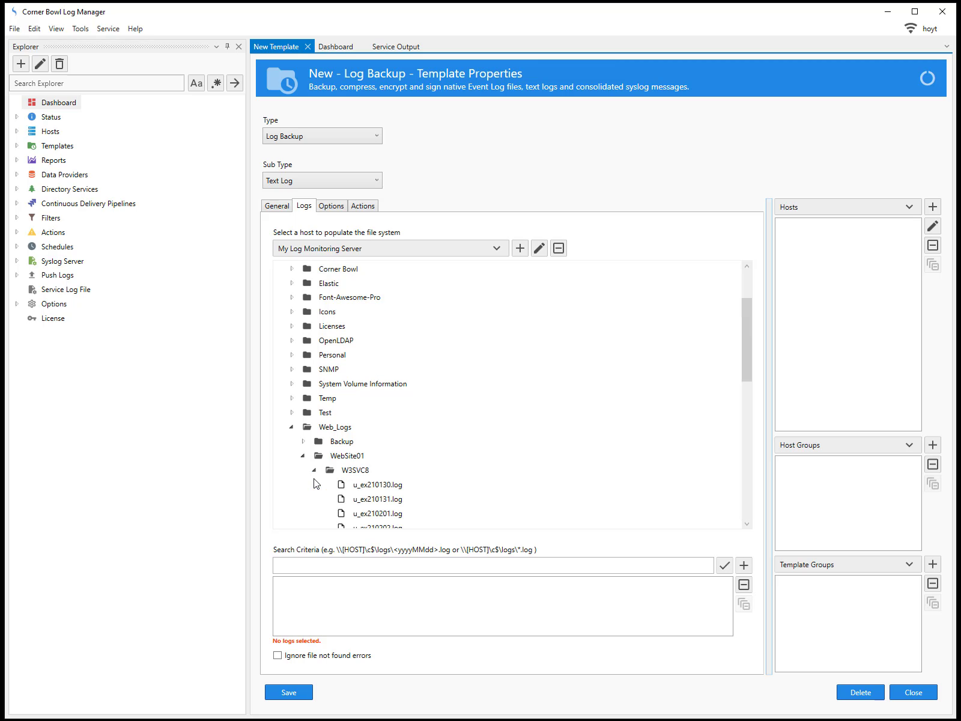
pyautogui.click(380, 483)
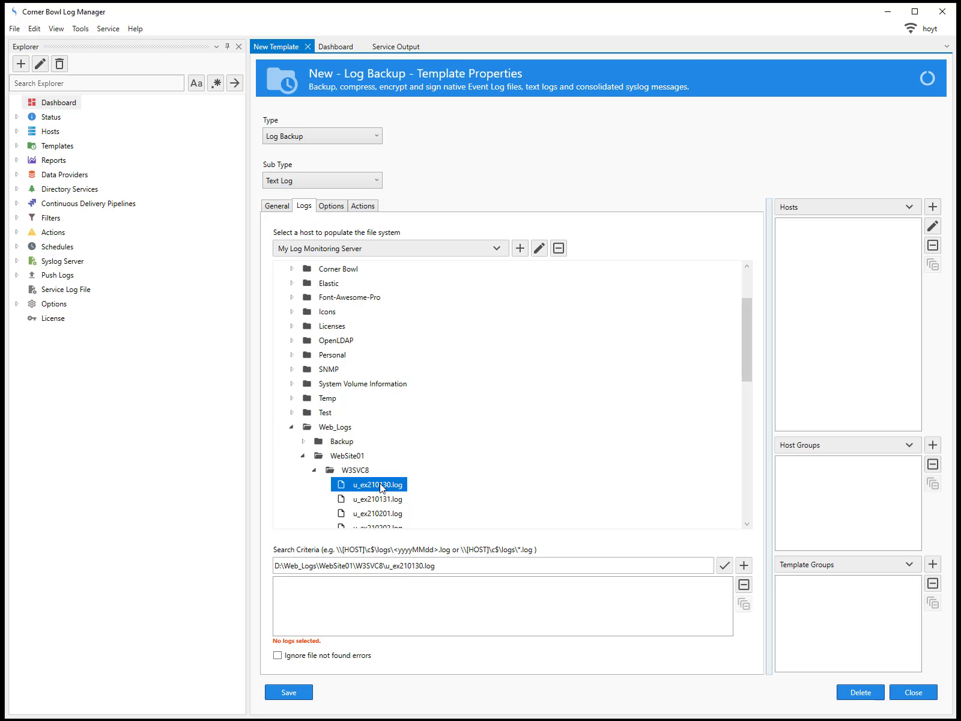
# Step: Replace the date in the search criteria's file name with <yyMMdd> and add the path to the template's logs
pyautogui.click(402, 565)
pyautogui.write('<yyMMdd')
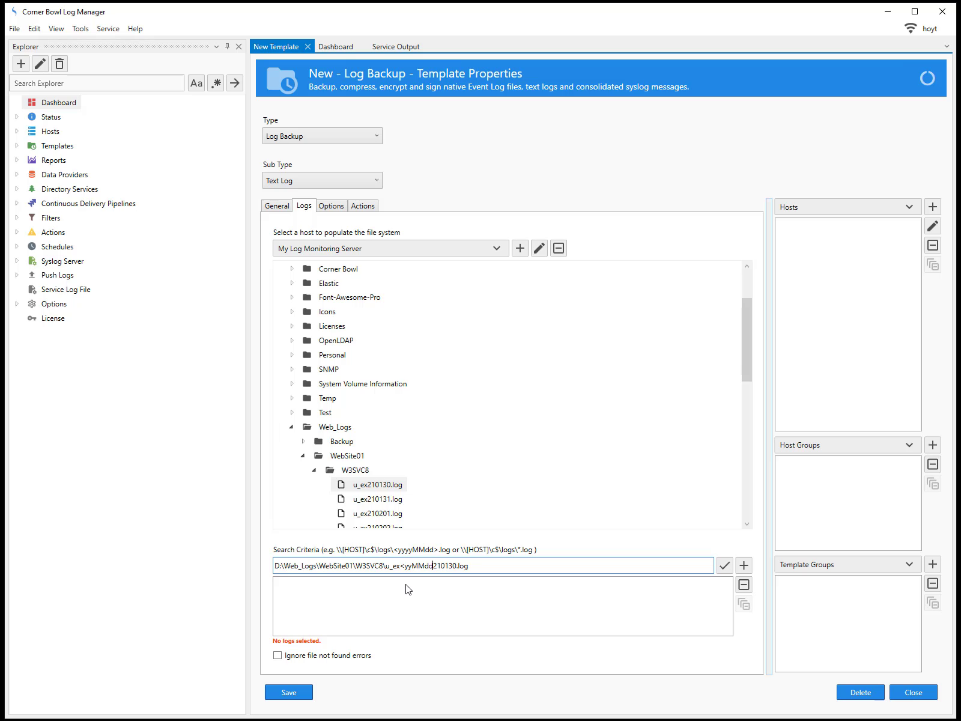
pyautogui.write('>')
pyautogui.press('Delete')
pyautogui.press('Delete')
pyautogui.press('Delete')
pyautogui.press('Delete')
pyautogui.press('Delete')
pyautogui.press('Delete')
pyautogui.click(744, 565)
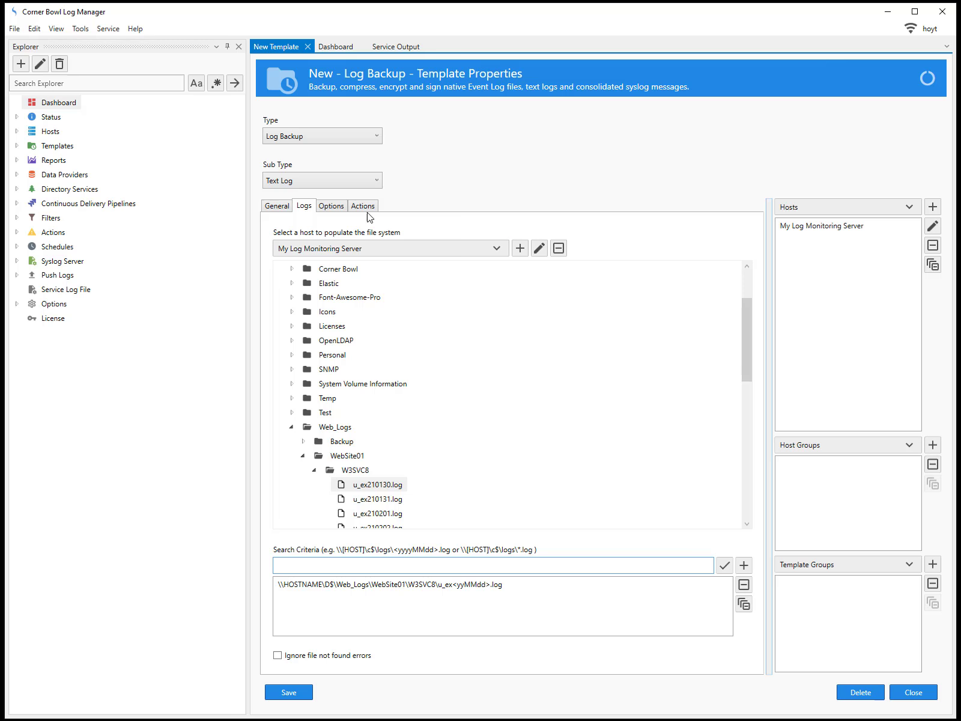
# Step: Set the backup copy's filename to D:\Web_Logs\Backup\{HOST}\{LOG}
pyautogui.click(344, 207)
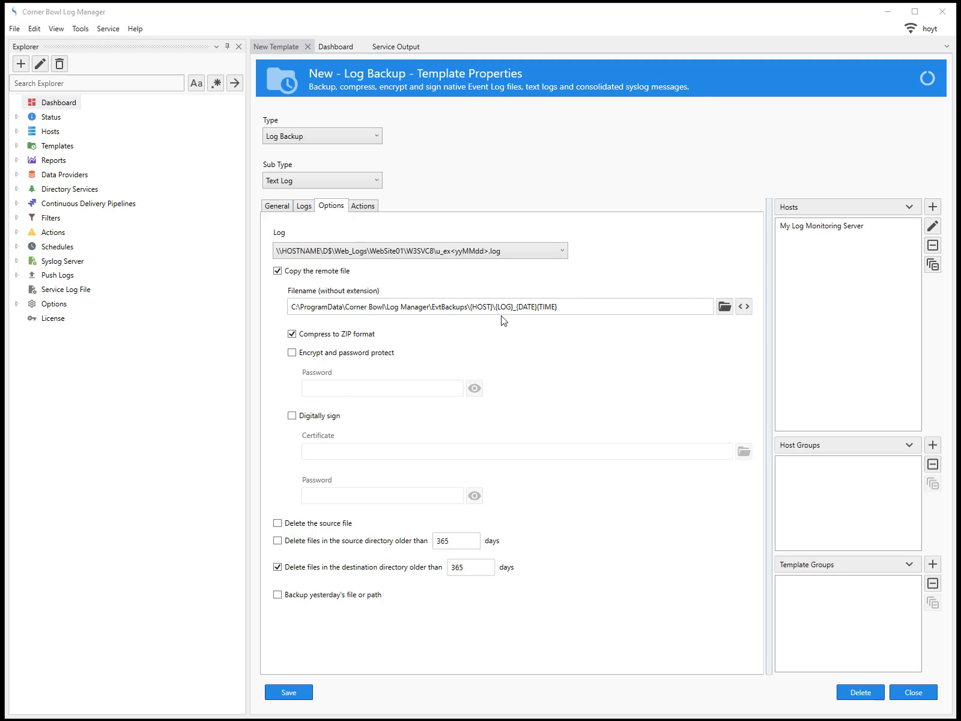
pyautogui.moveTo(570, 310); pyautogui.dragTo(240, 323)
pyautogui.write('D:\\Web_Logs\\Backup\\{HOST}\\{LOG}')
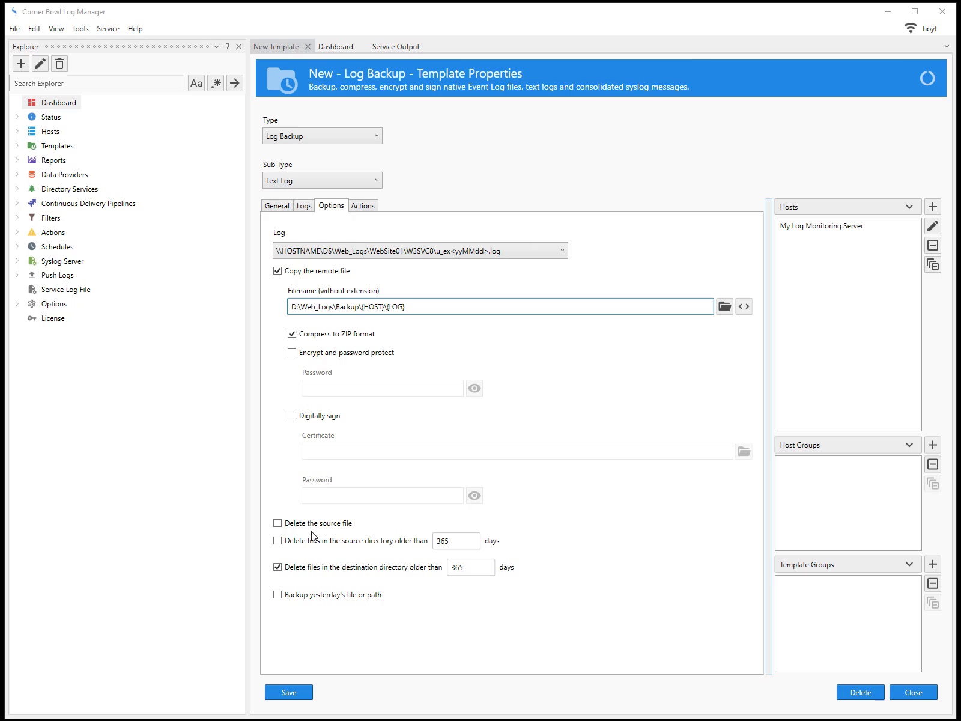
# Step: Enable deletion of source files older than 15 days, set destination deletion to 90 days, and enable backing up yesterday's file or path
pyautogui.click(278, 541)
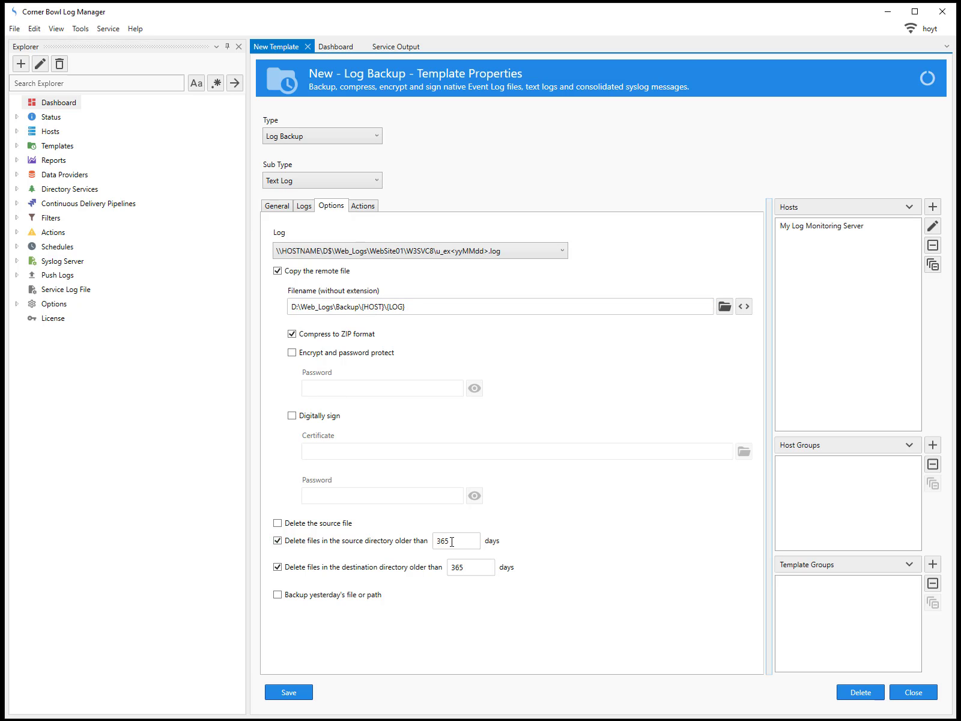
pyautogui.press('Tab')
pyautogui.write('15')
pyautogui.moveTo(472, 566); pyautogui.dragTo(395, 573)
pyautogui.write('90')
pyautogui.click(278, 595)
# Step: Close the new template and save its changes
pyautogui.click(910, 207)
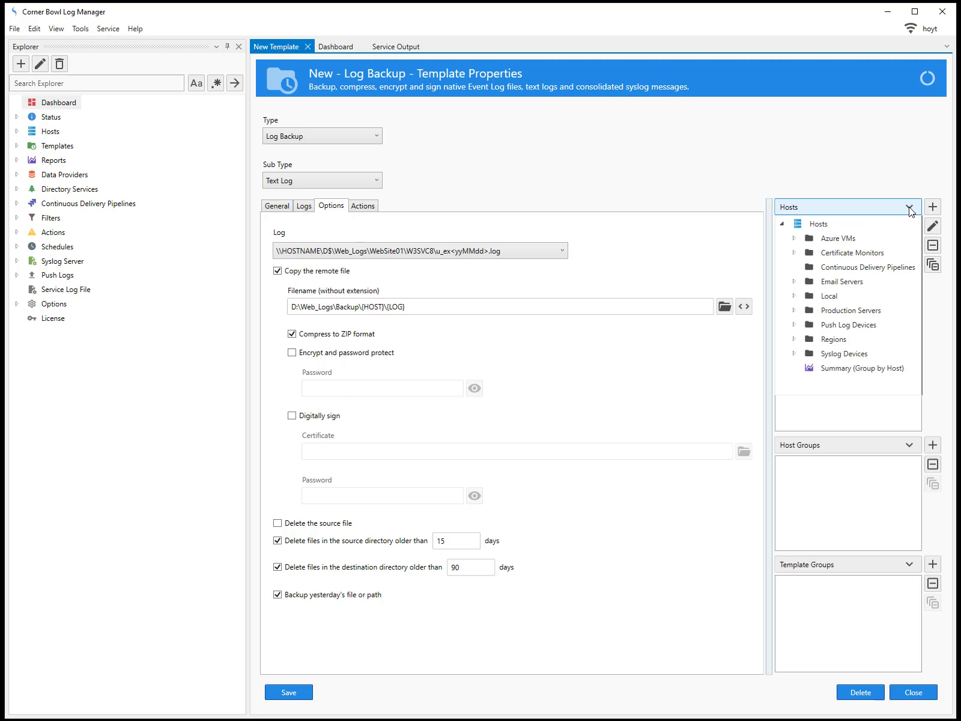
pyautogui.click(910, 208)
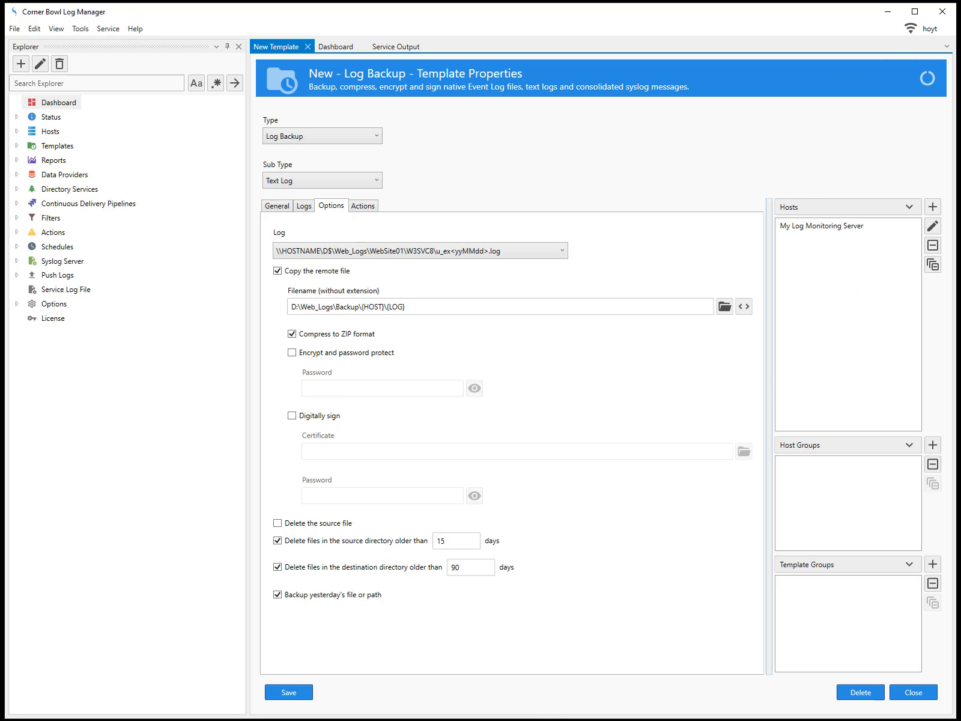
pyautogui.click(913, 693)
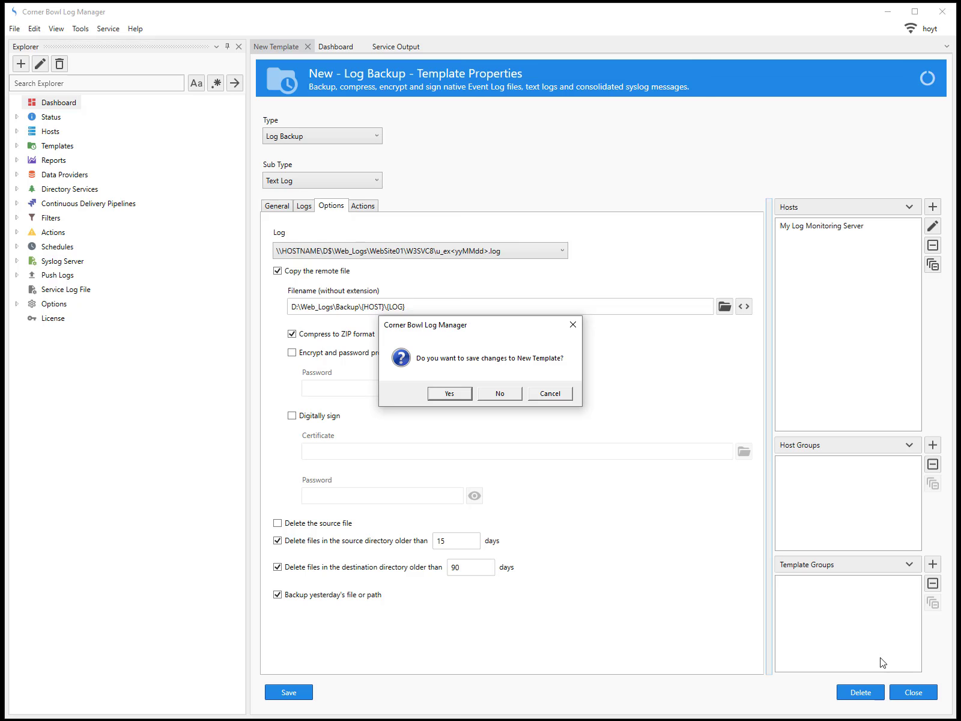
pyautogui.click(461, 395)
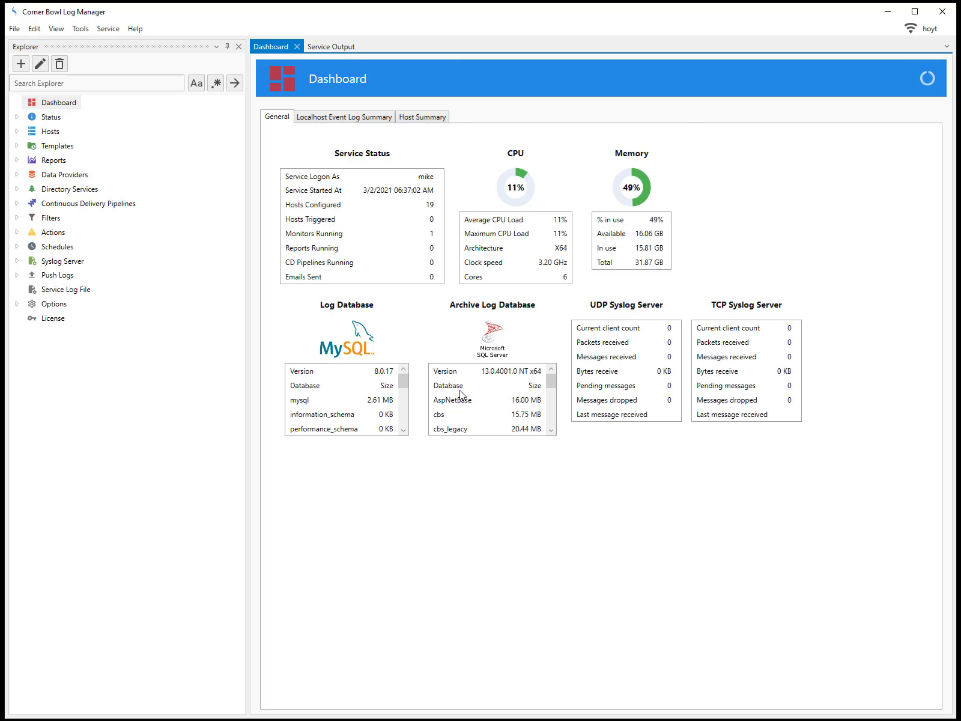
# Step: Execute the Backup IIS Log Files template in verbose mode for My Log Monitoring Server in the Local host group
pyautogui.click(17, 131)
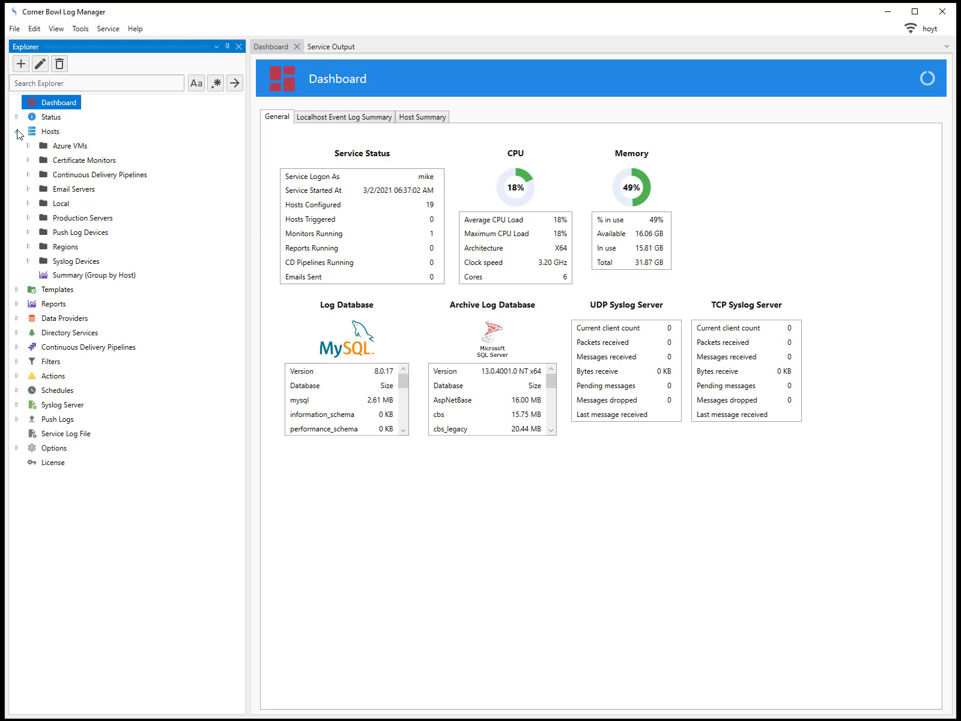
pyautogui.click(29, 204)
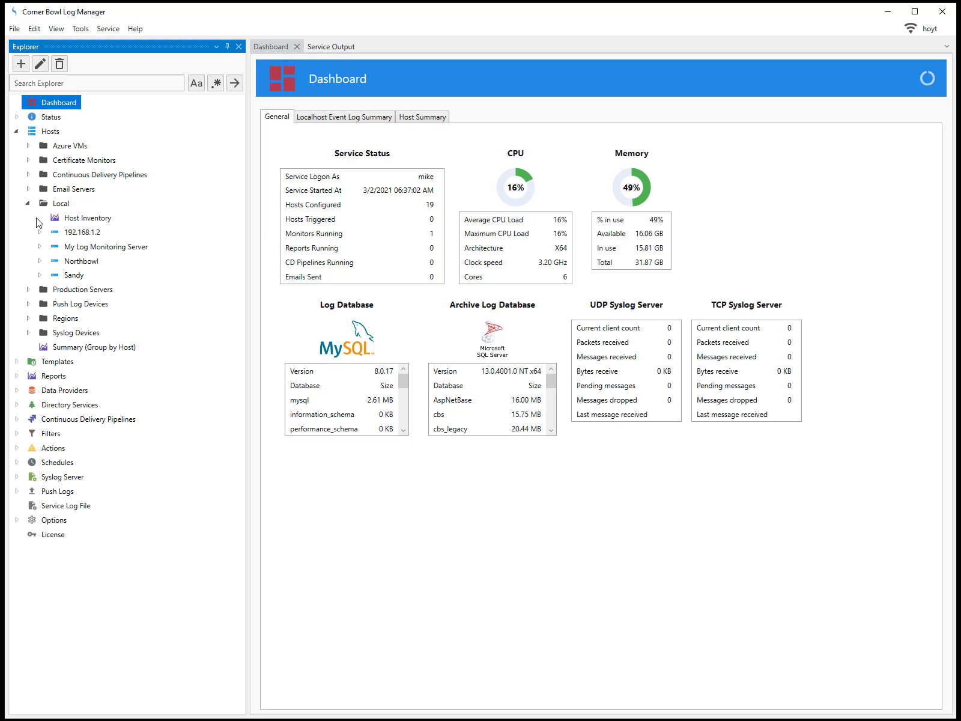
pyautogui.click(40, 247)
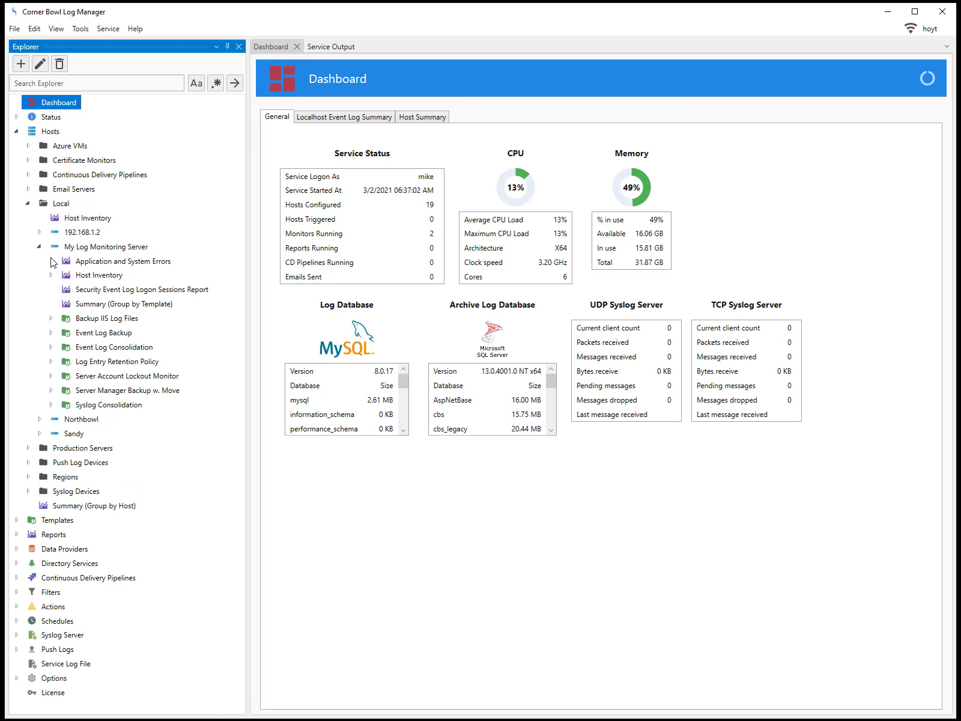
pyautogui.doubleClick(77, 322)
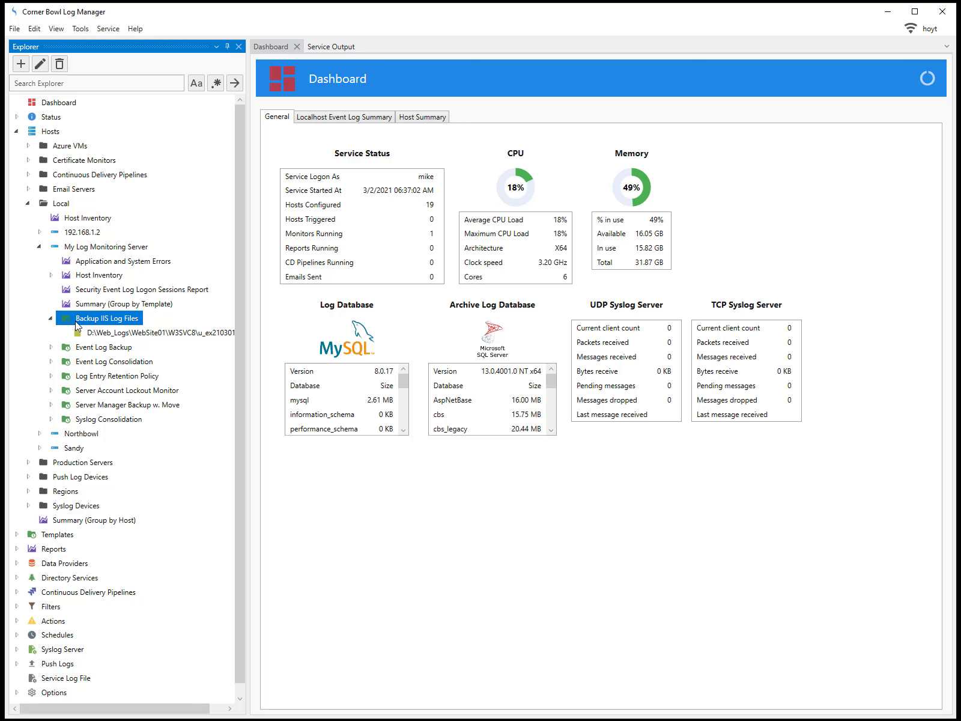
pyautogui.rightClick(76, 324)
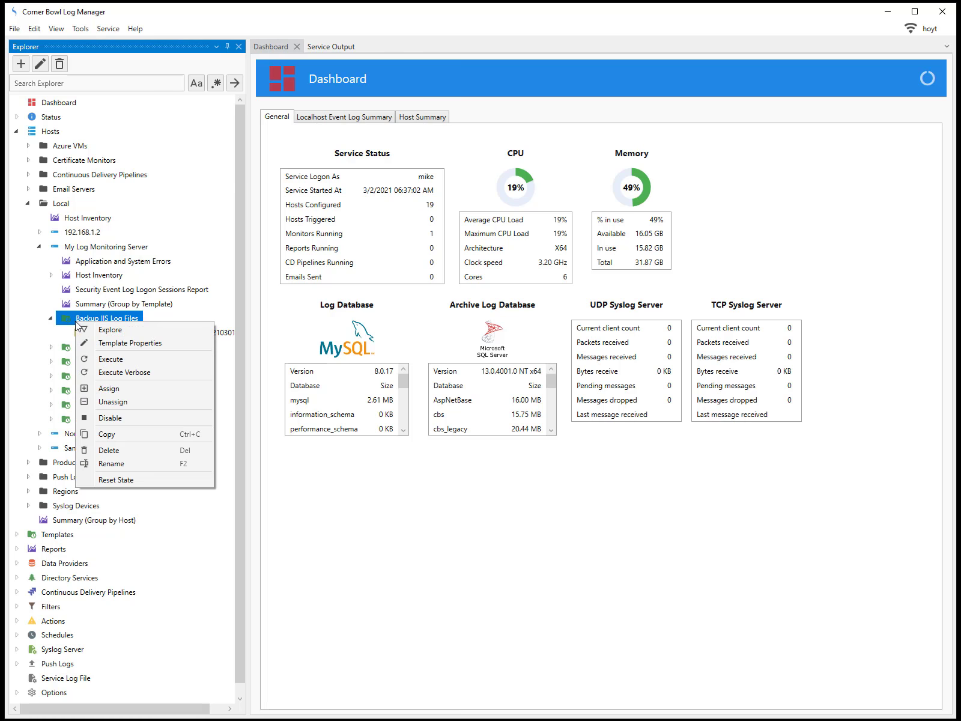
pyautogui.click(110, 373)
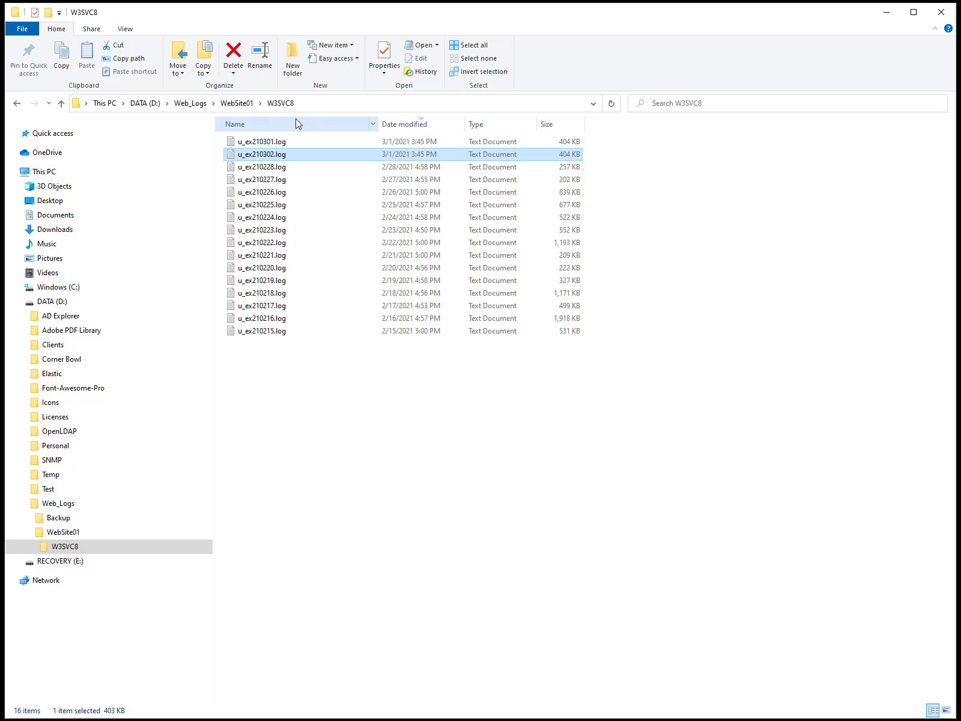
# Step: In File Explorer, open D:\Web_Logs\Backup\My Log Monitoring Server to check the backup output
pyautogui.click(246, 106)
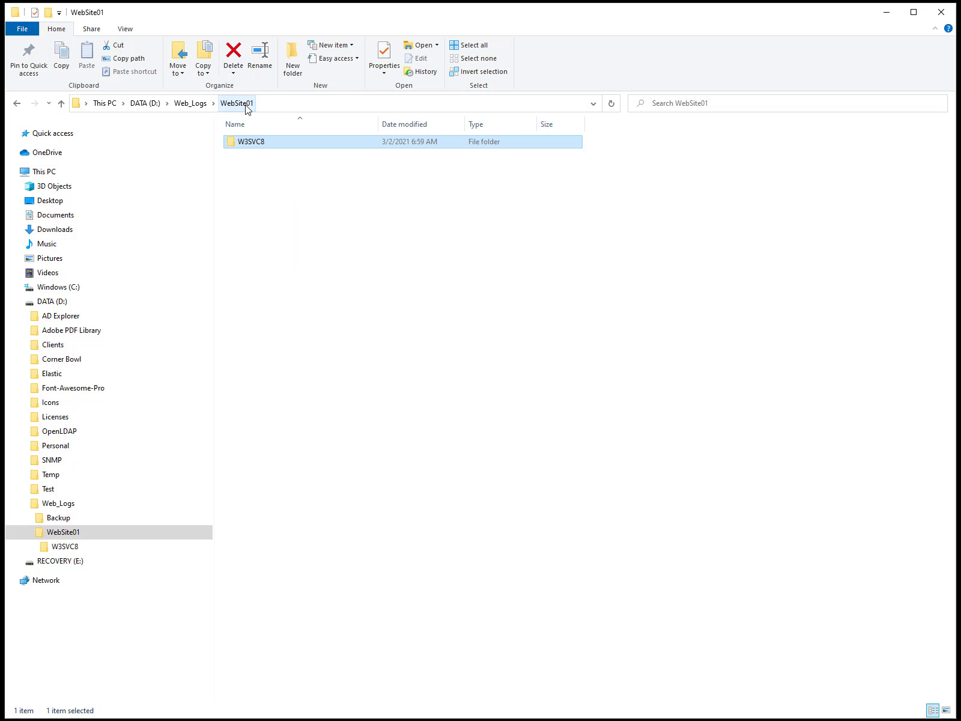
pyautogui.click(200, 106)
pyautogui.doubleClick(240, 143)
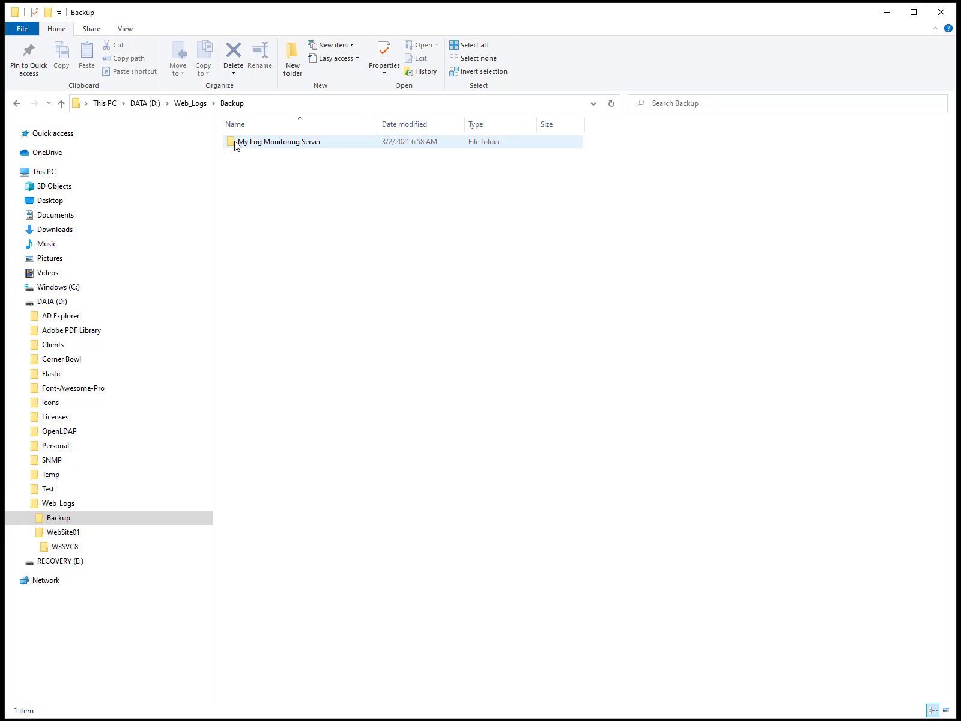
pyautogui.doubleClick(240, 143)
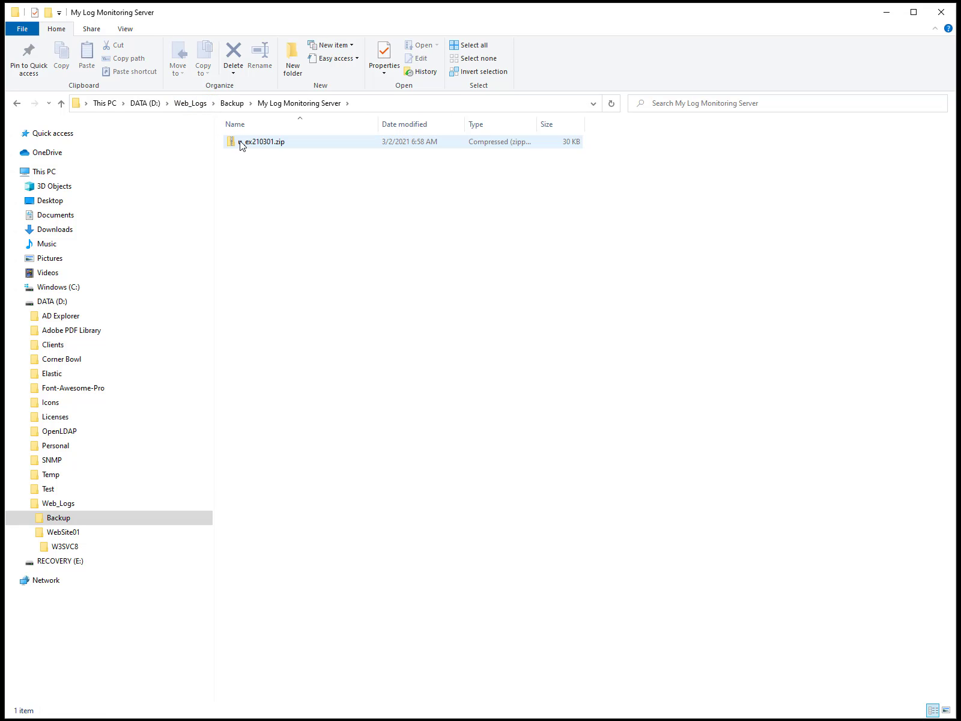